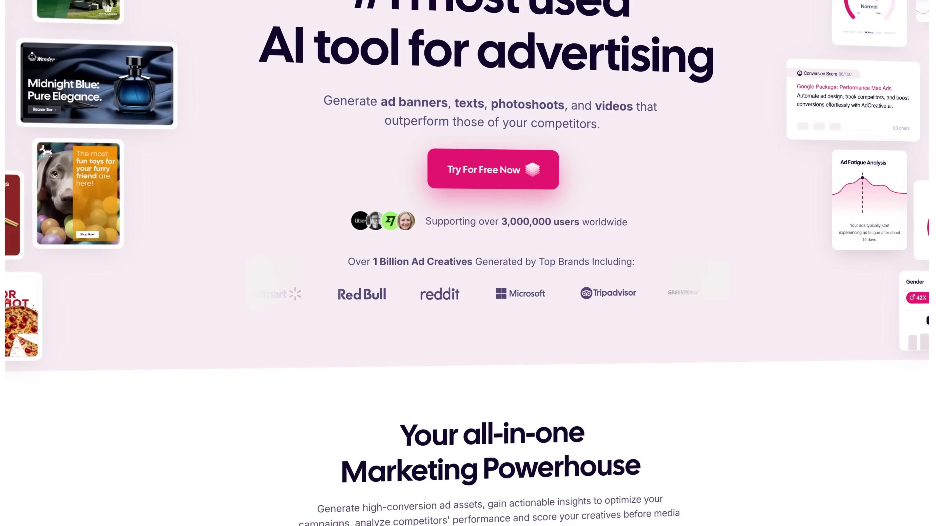
- Scroll through the grid of Cybernews post-size creatives to compare their conversion scores
scroll(468, 258, "down", 5)
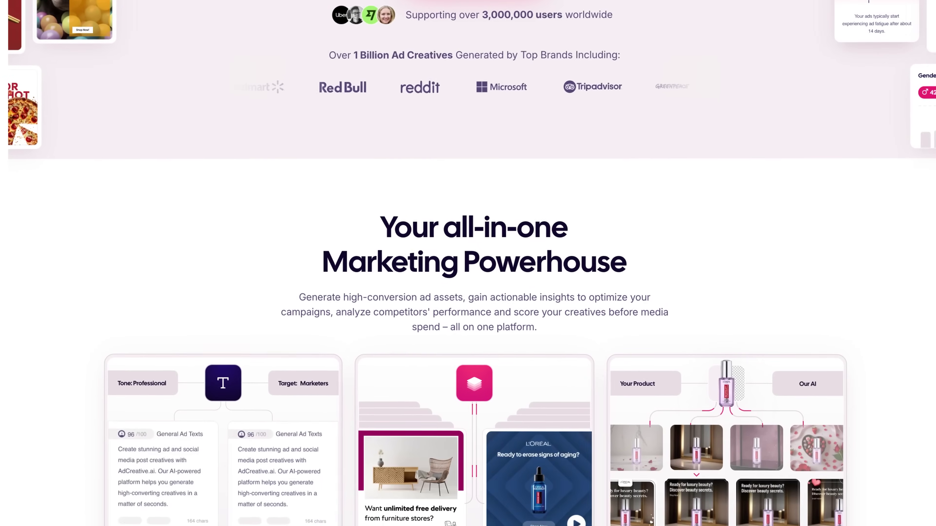
scroll(467, 258, "down", 5)
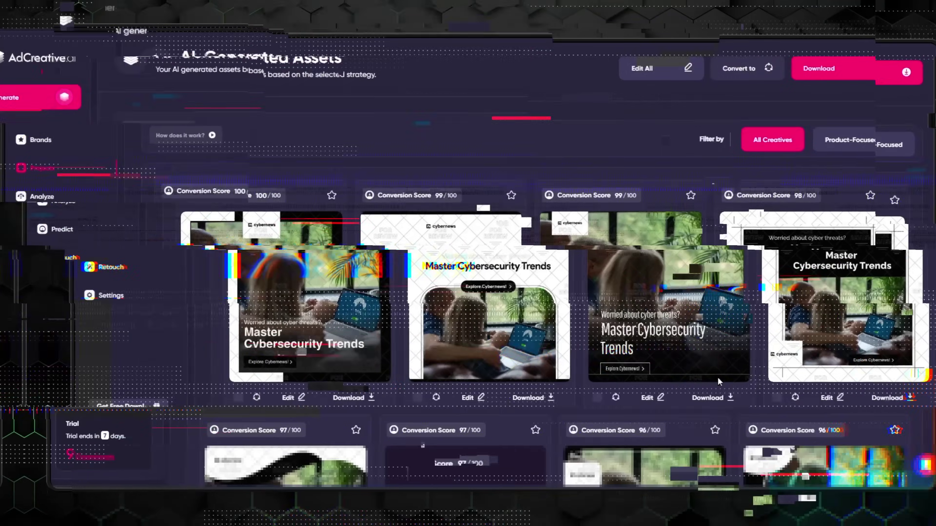
scroll(657, 432, "down", 3)
scroll(657, 439, "down", 4)
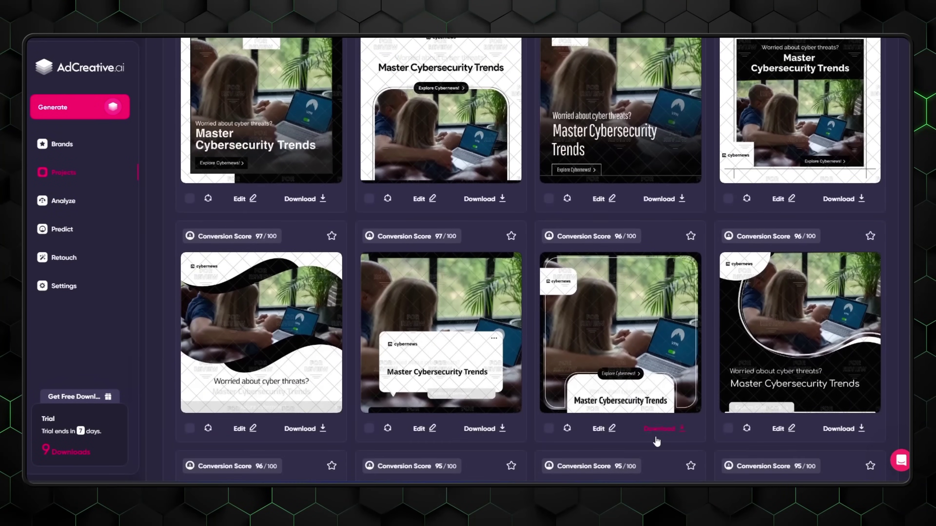
scroll(656, 440, "down", 2)
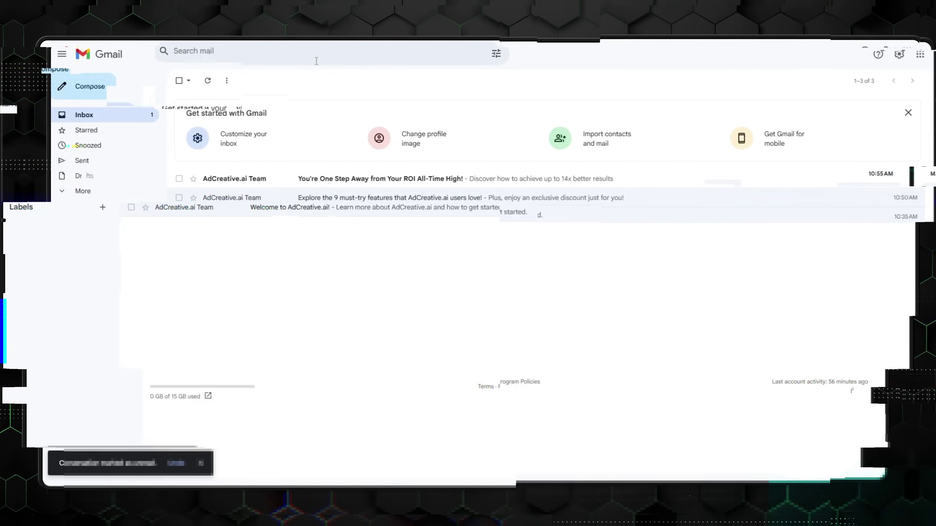
- Open the AdCreative.ai Team email 'You're One Step Away from Your ROI All-Time High!' and scroll through it
left_click(434, 182)
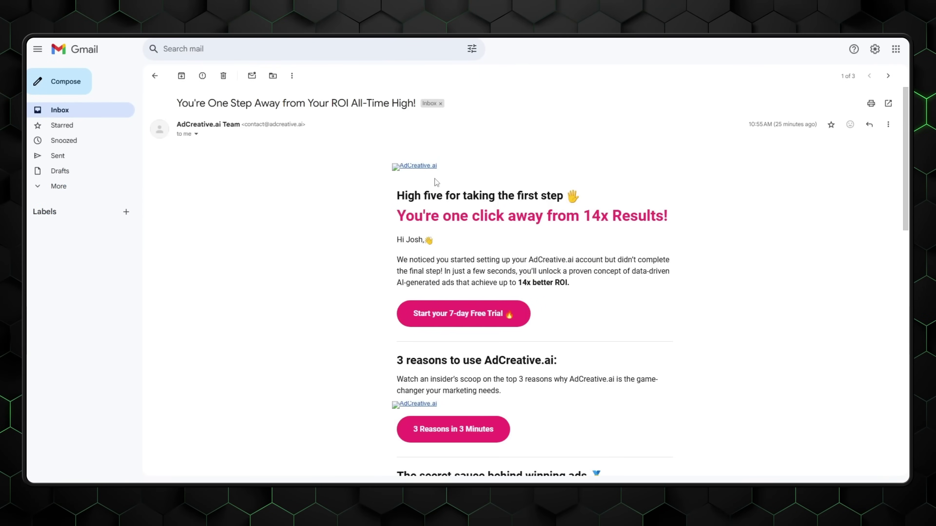
scroll(439, 206, "down", 7)
scroll(440, 237, "down", 6)
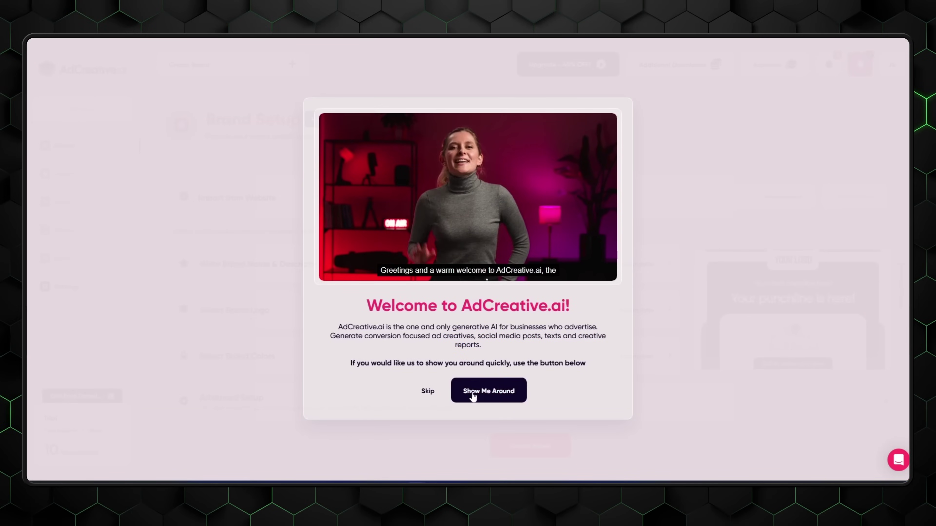
- Step through the Brand Setup tour tips, from Your Brands to branding preview, reaching step 5 of 10
left_click(486, 397)
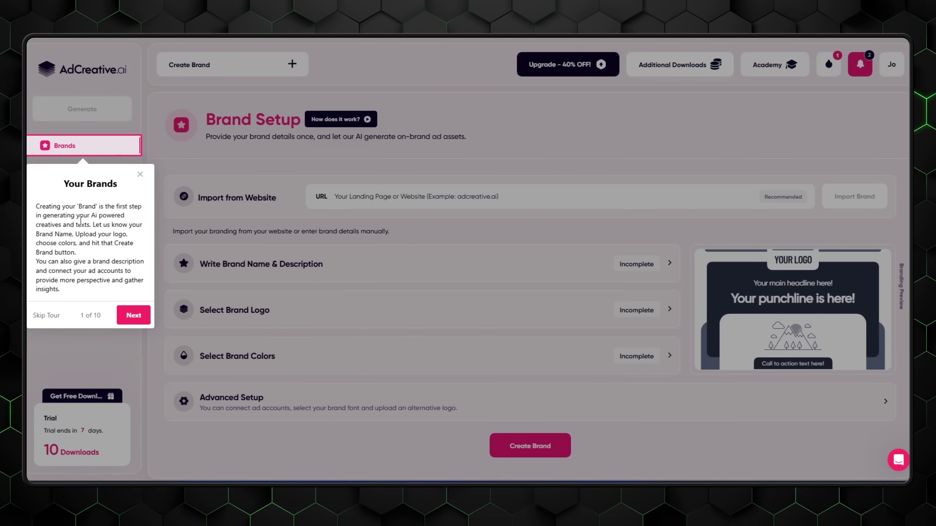
left_click(122, 318)
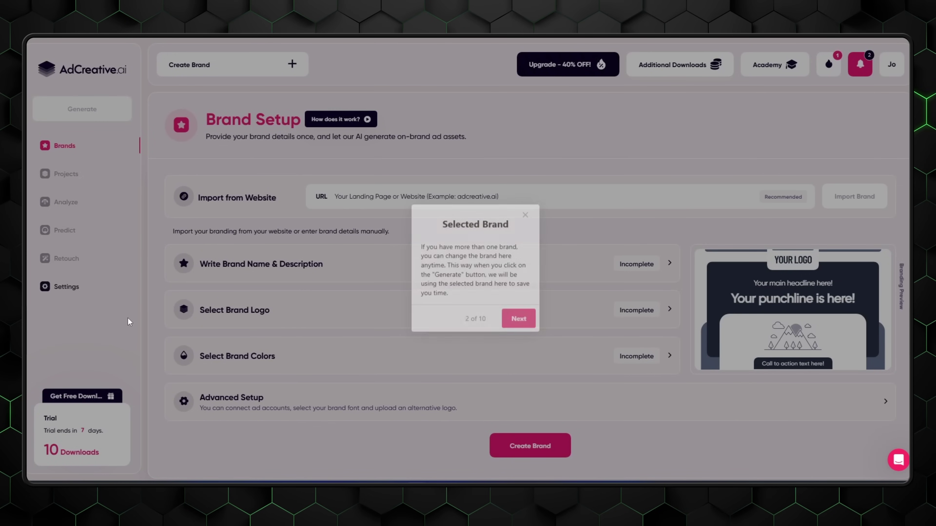
left_click(518, 316)
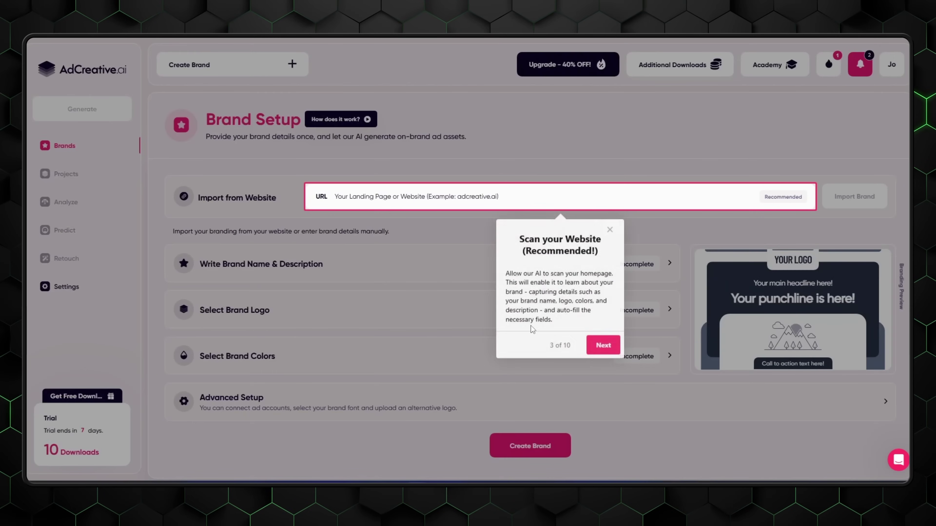
left_click(603, 346)
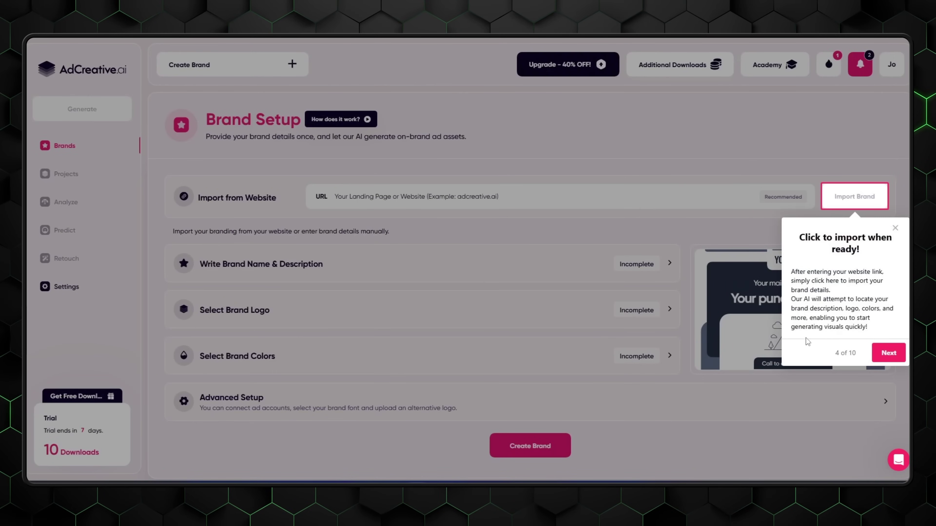
left_click(892, 356)
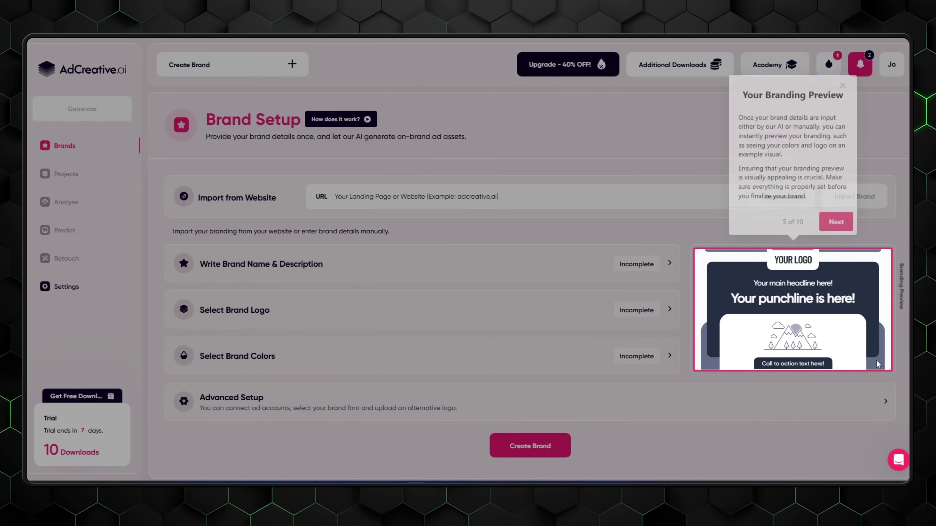
left_click(835, 225)
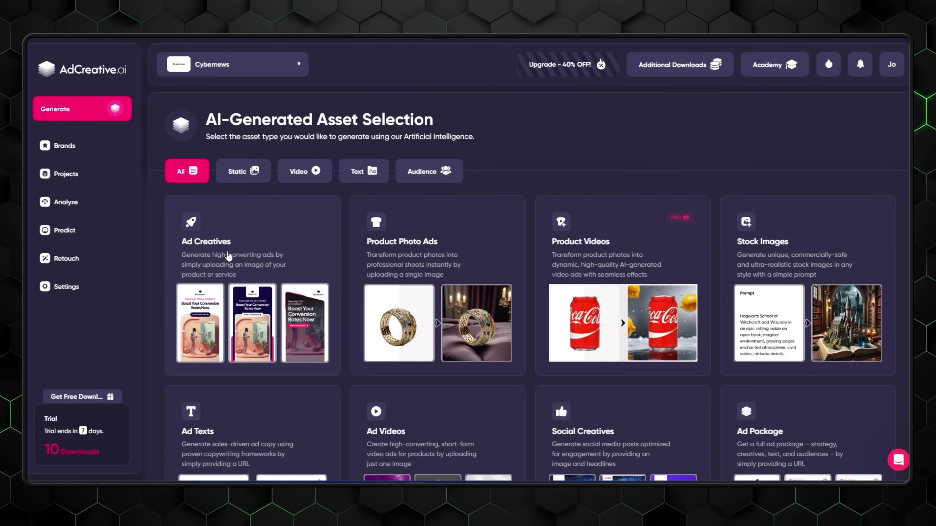
- Open the Ad Creatives setup, confirm the creative size and continue to the ad text step
left_click(249, 261)
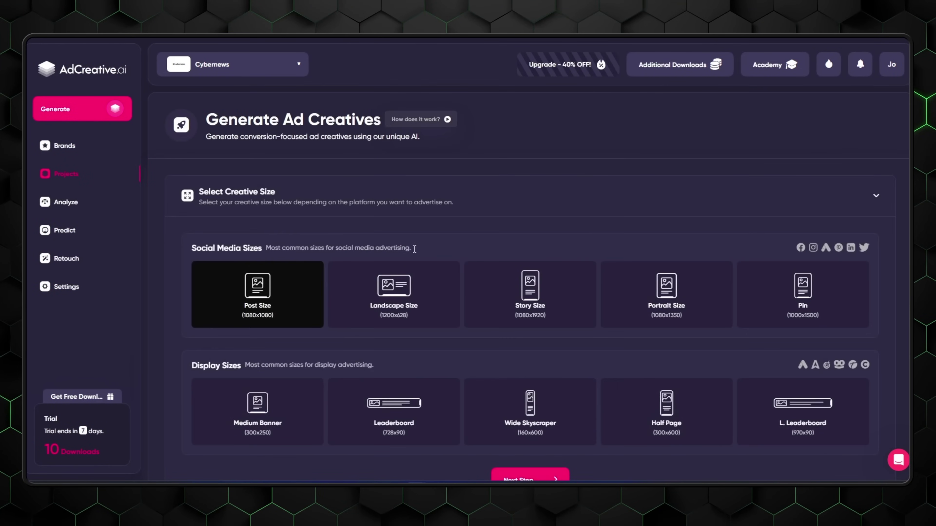
scroll(492, 266, "down", 3)
scroll(626, 321, "down", 3)
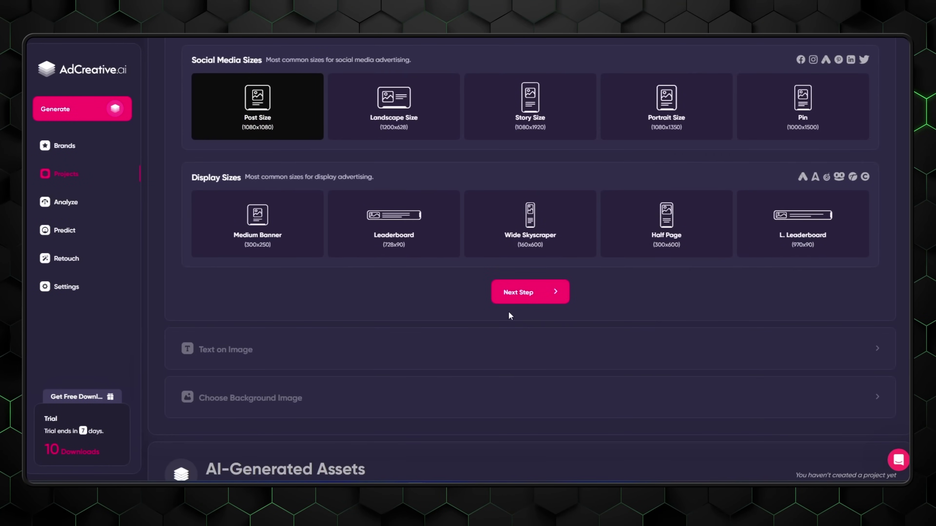
left_click(525, 294)
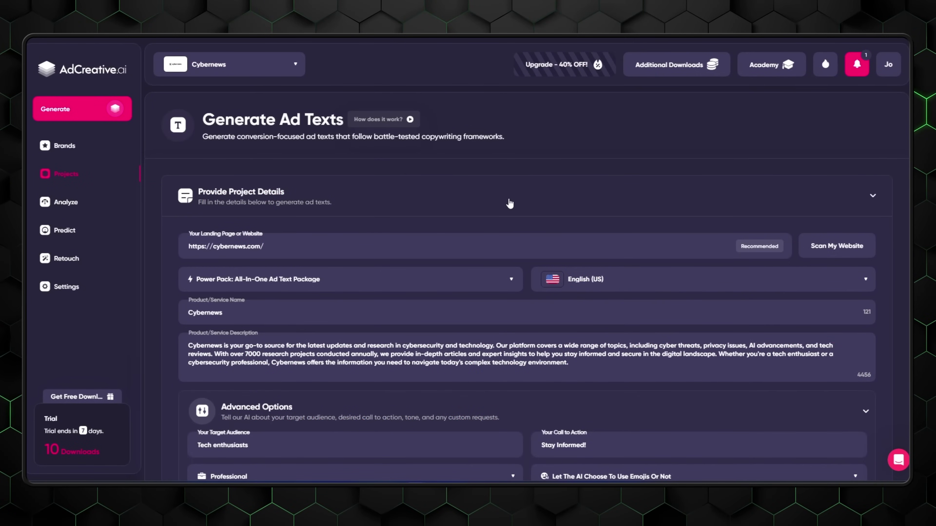
scroll(585, 345, "down", 5)
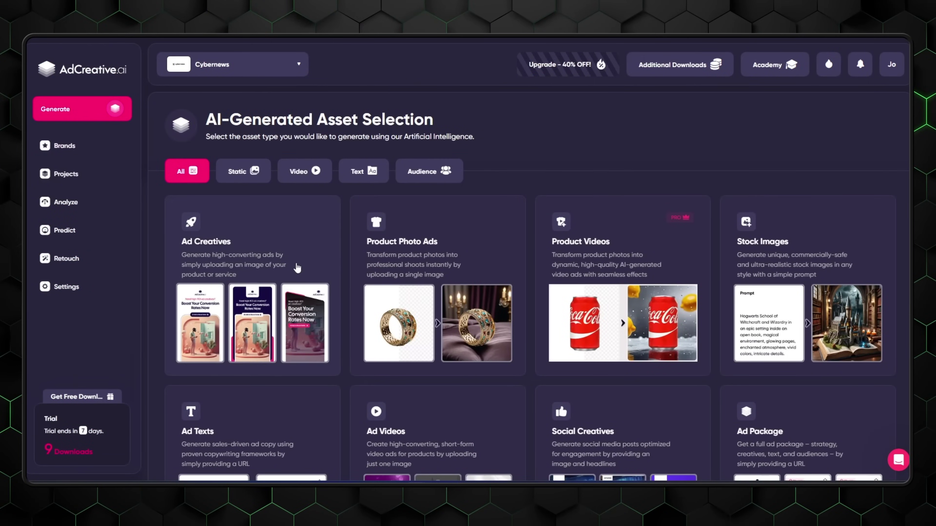
- Set up an Ad Creatives project at Post Size (1080x1080) with the punchline 'Take it and make it'
left_click(298, 269)
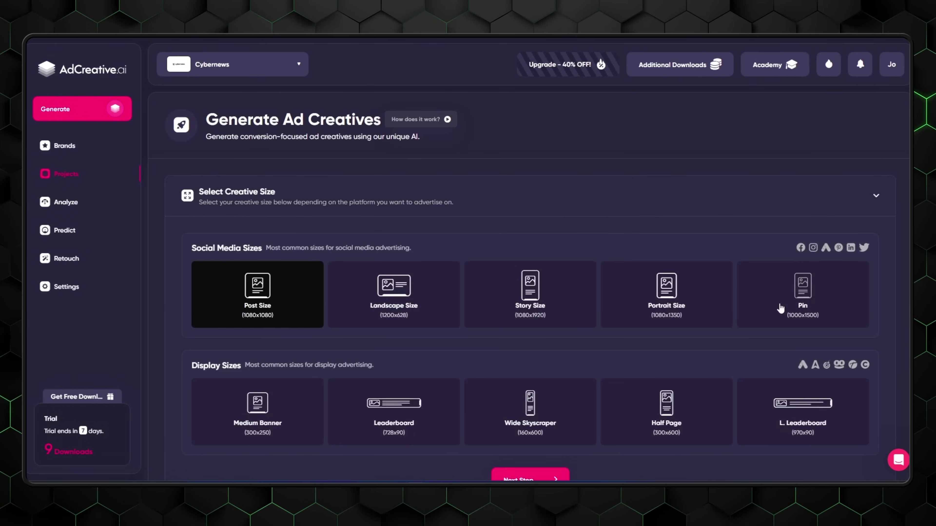
left_click(547, 315)
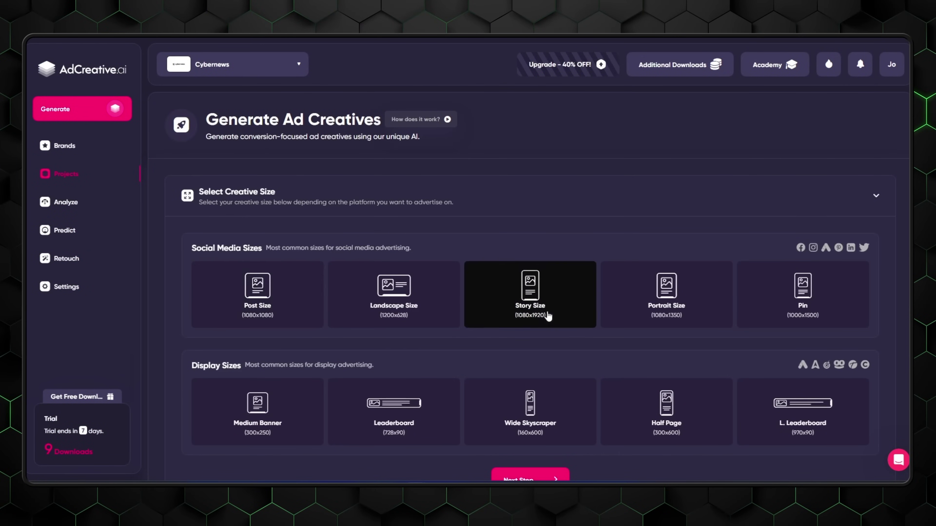
left_click(258, 317)
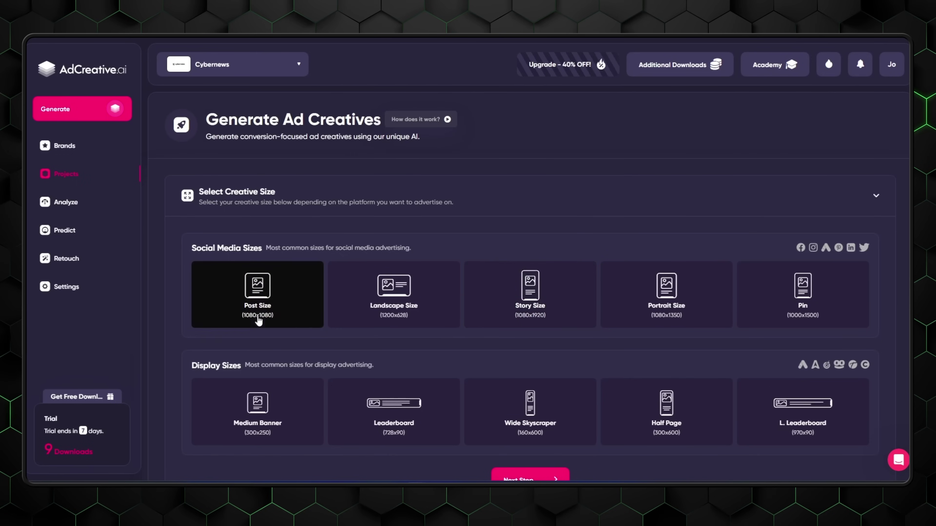
scroll(446, 375, "down", 2)
scroll(446, 375, "down", 3)
left_click(536, 393)
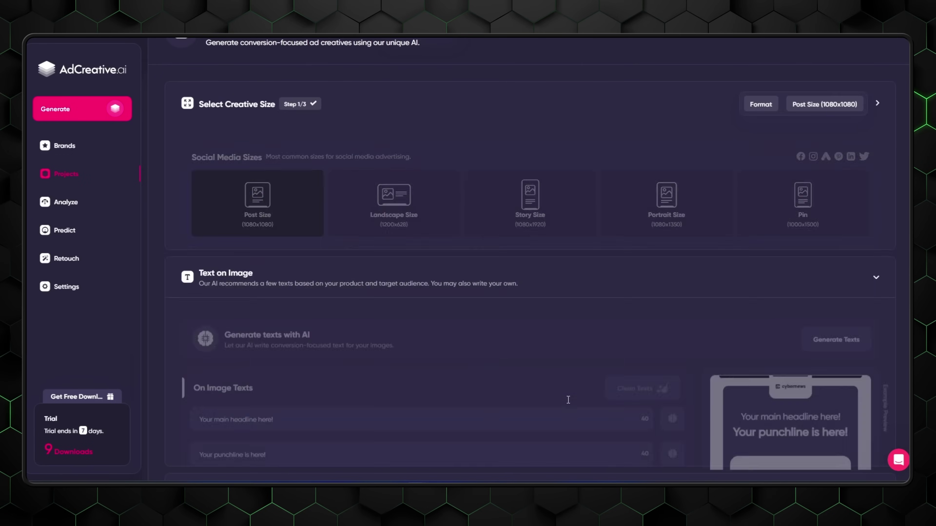
scroll(612, 405, "down", 2)
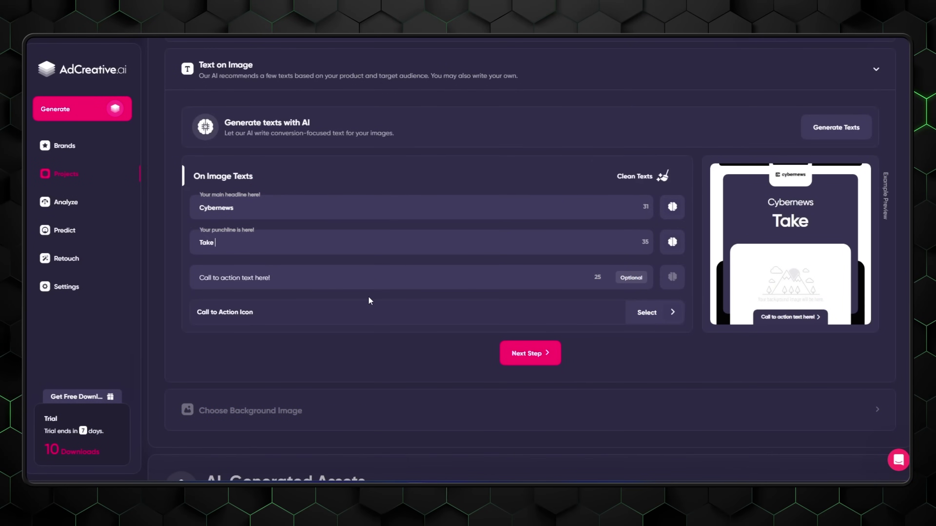
type("it and make it")
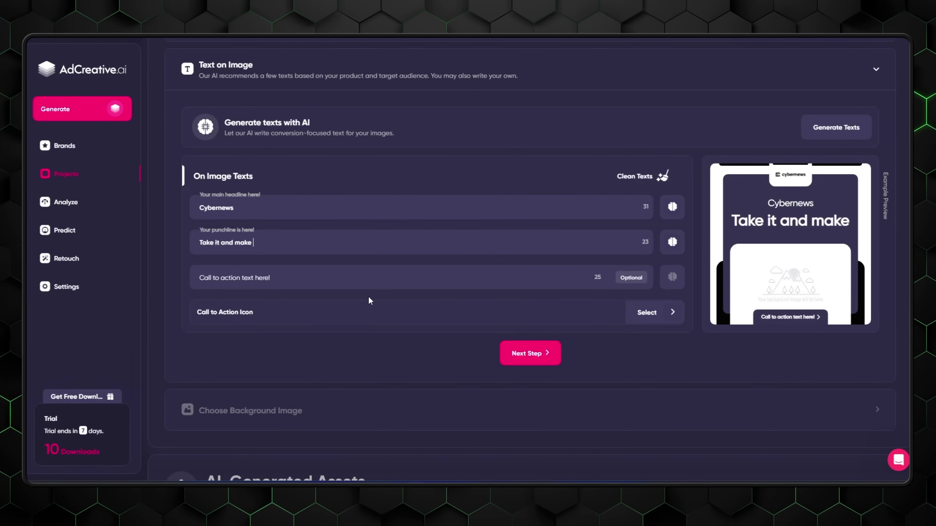
- Generate AI headline, punchline and CTA texts from the prefilled Cybernews details
left_click(378, 279)
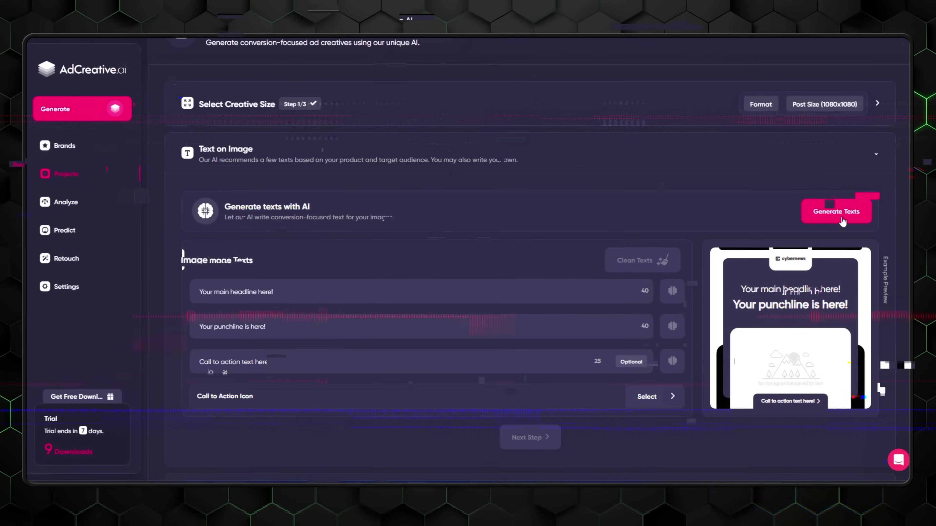
left_click(836, 212)
scroll(626, 254, "down", 1)
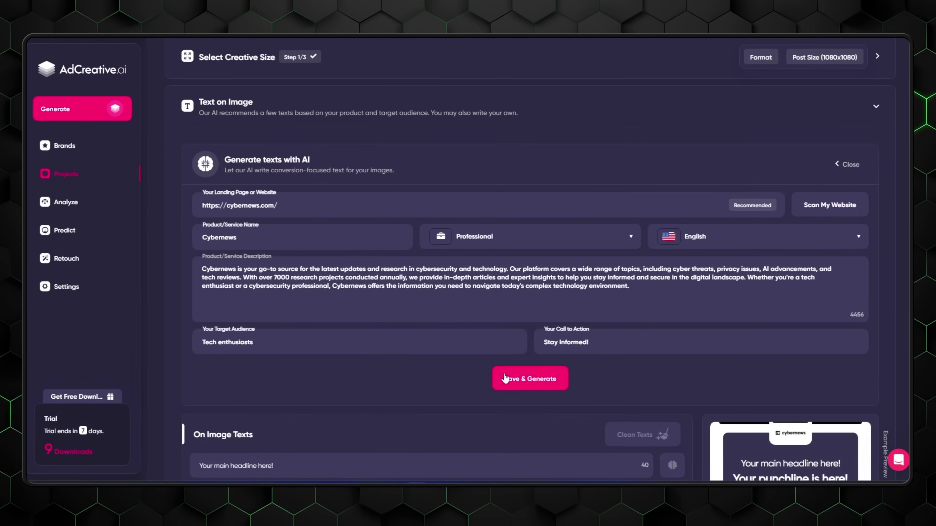
left_click(505, 378)
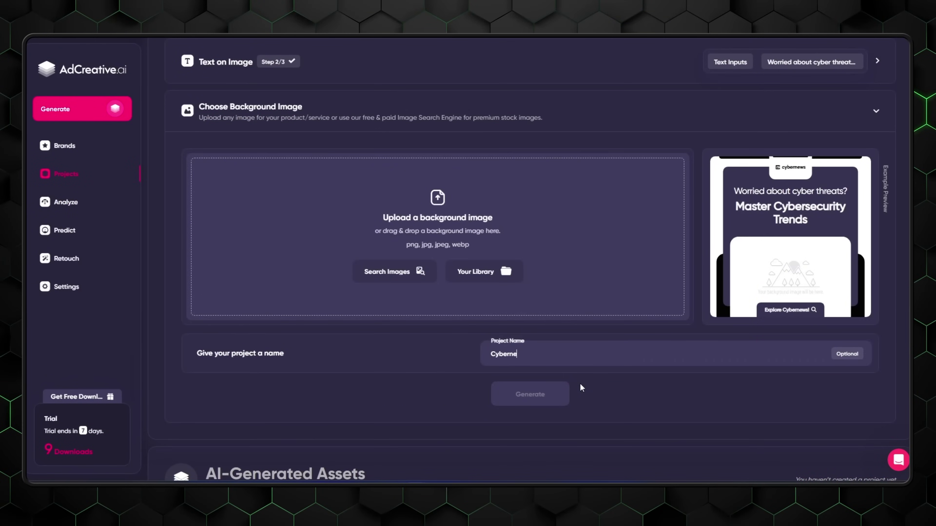
- Choose the couple-at-laptop stock photo as background and generate the 'Cybernews' creative
left_click(390, 274)
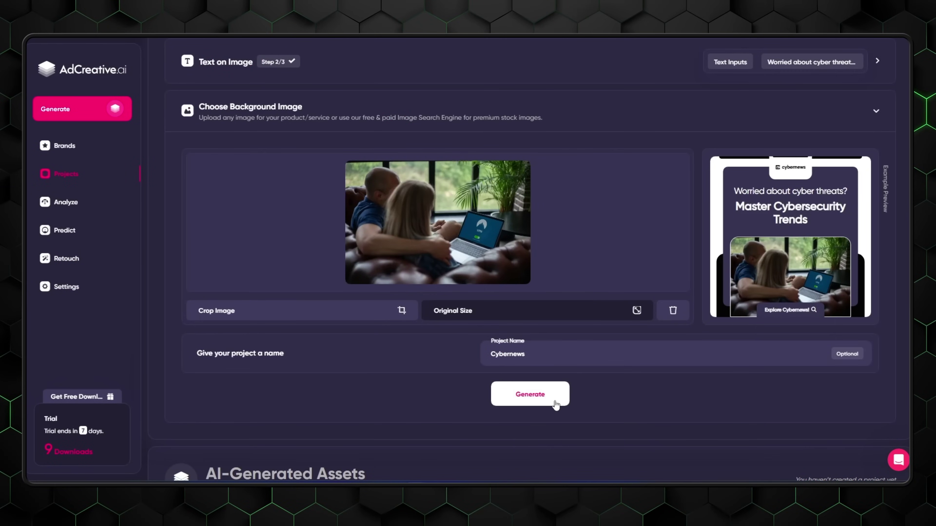
left_click(556, 404)
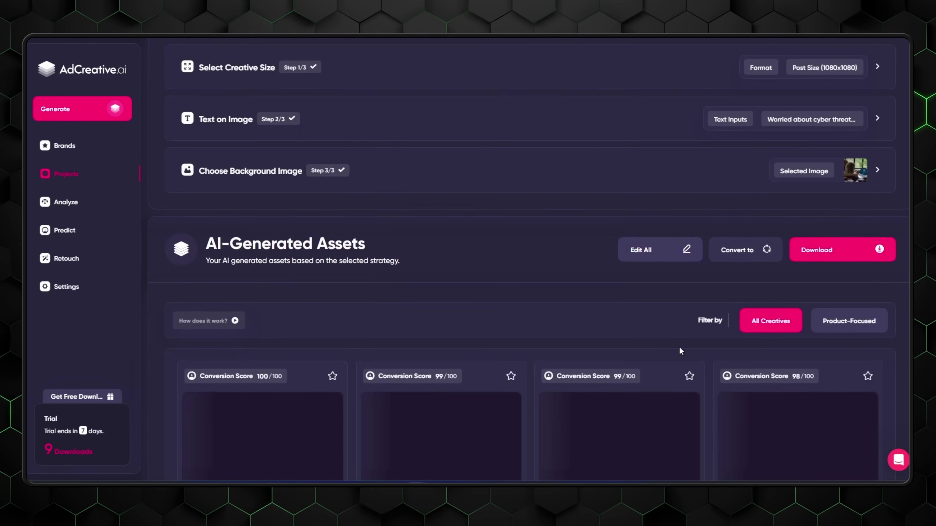
- Scroll through the generated Cybernews creatives and their conversion scores out of 100
scroll(678, 348, "down", 5)
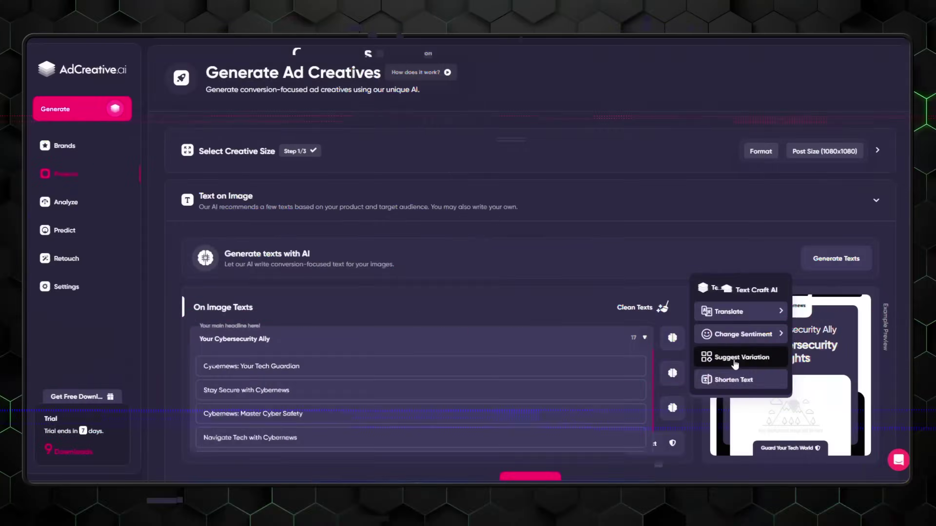
- Swap the headline to 'Cybernews: Your Tech Guardian' and request alternative punchline suggestions
left_click(458, 375)
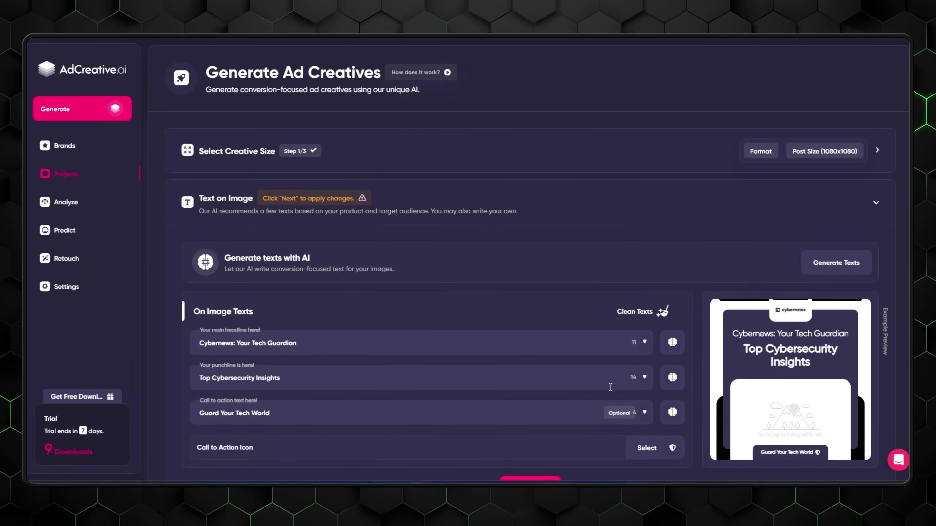
left_click(719, 397)
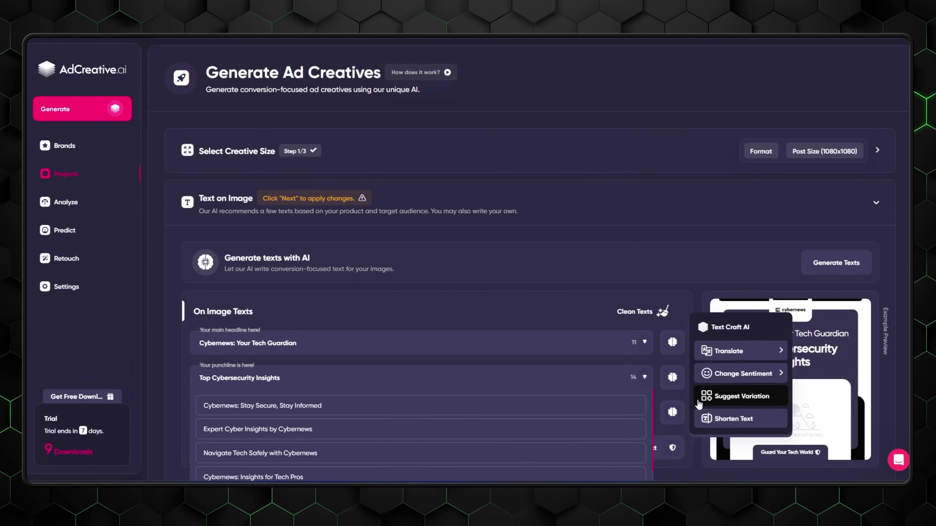
scroll(476, 345, "down", 3)
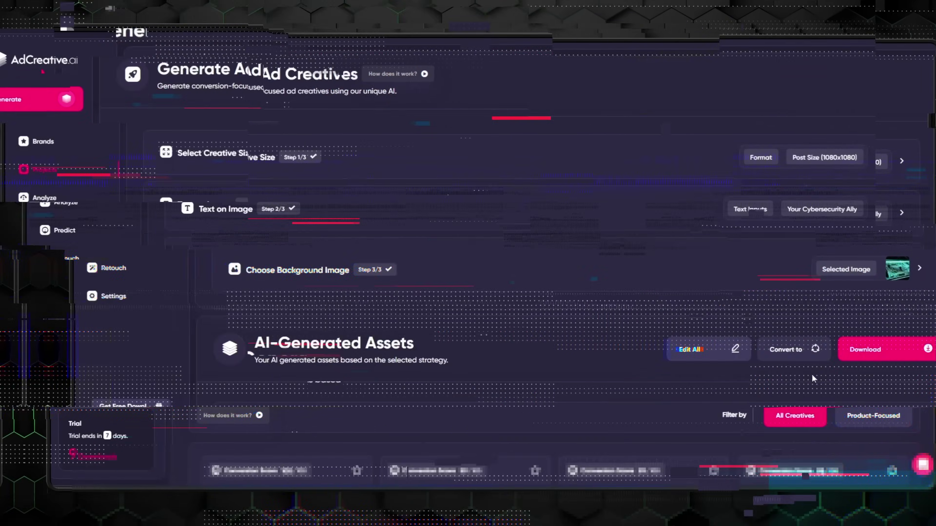
- Scroll down the circuit-board Cybernews creatives to those with mid-90s conversion scores
scroll(650, 316, "down", 5)
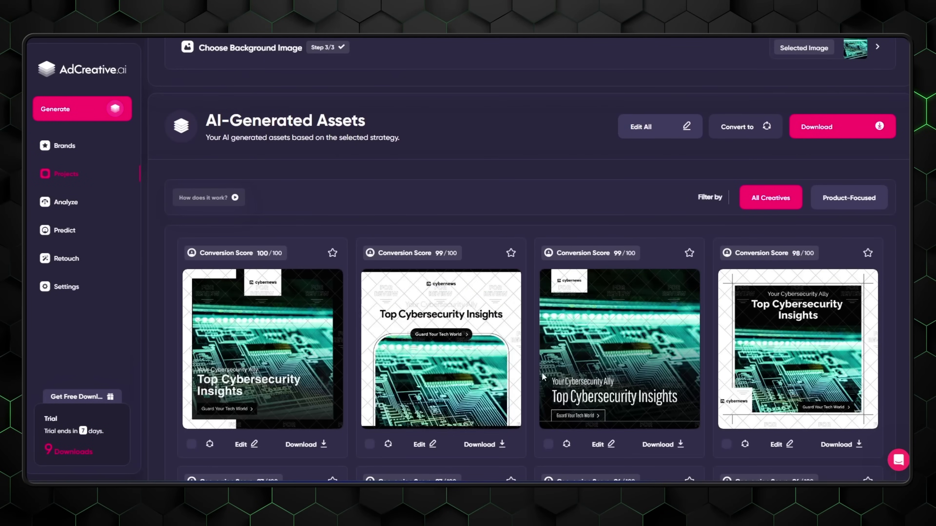
scroll(542, 373, "down", 5)
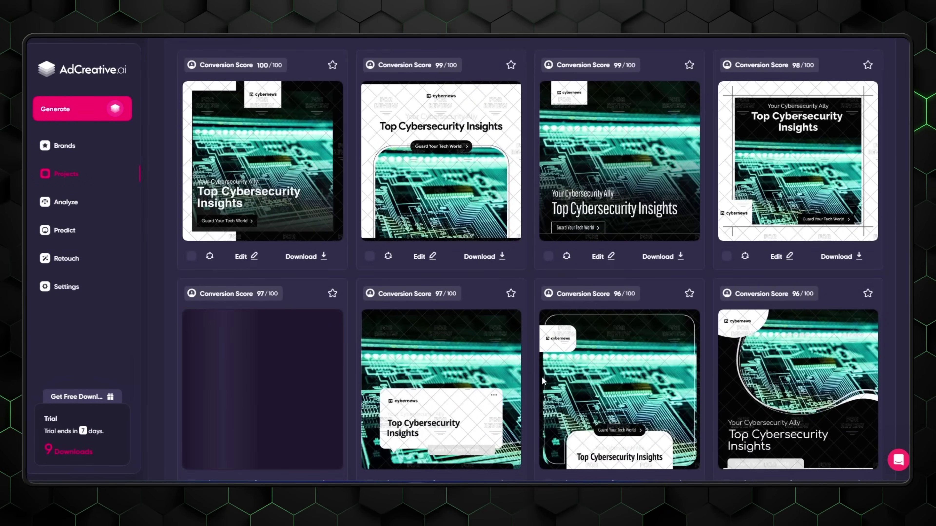
scroll(541, 376, "down", 2)
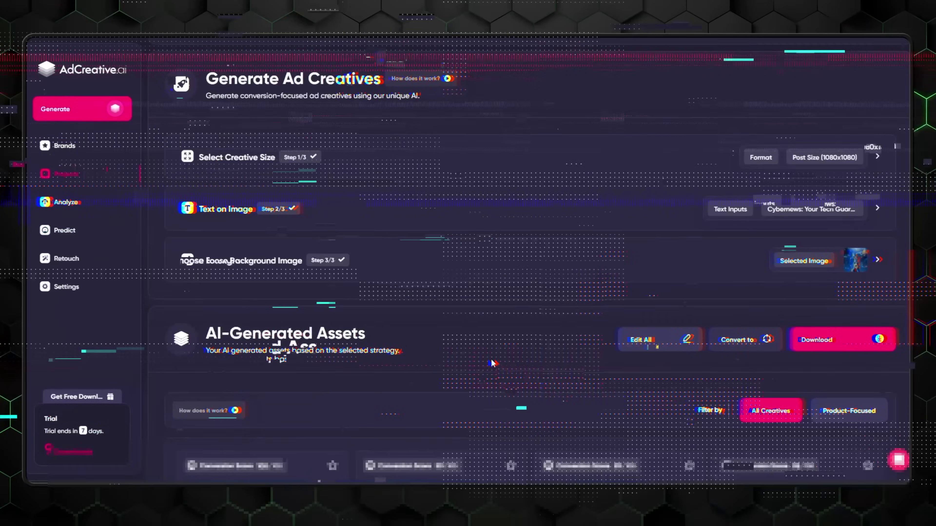
scroll(493, 363, "down", 5)
scroll(492, 360, "down", 1)
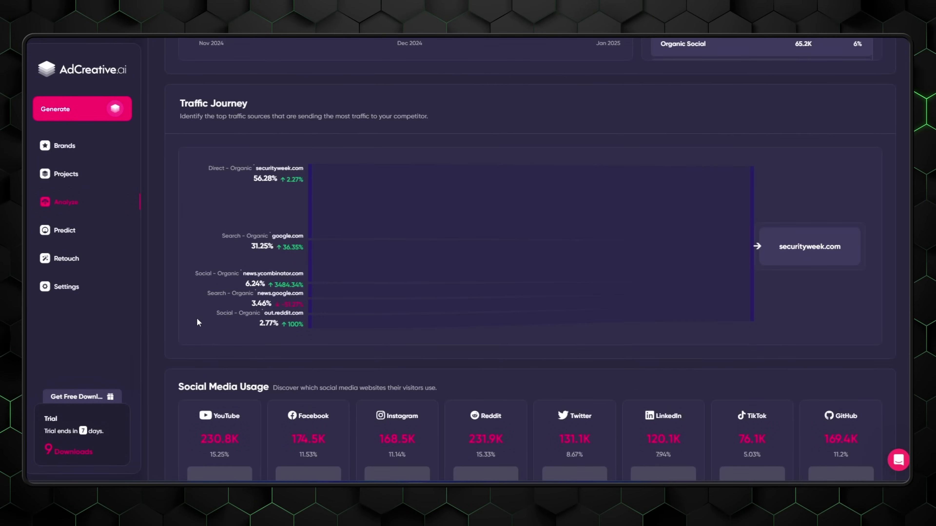
- Scroll the securityweek.com report down to its most visited pages list
scroll(196, 330, "down", 1)
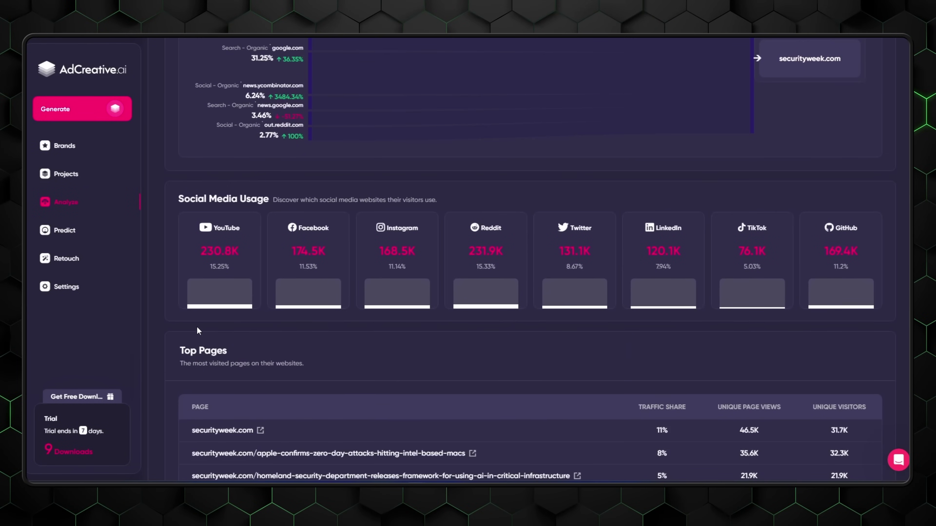
scroll(196, 326, "down", 3)
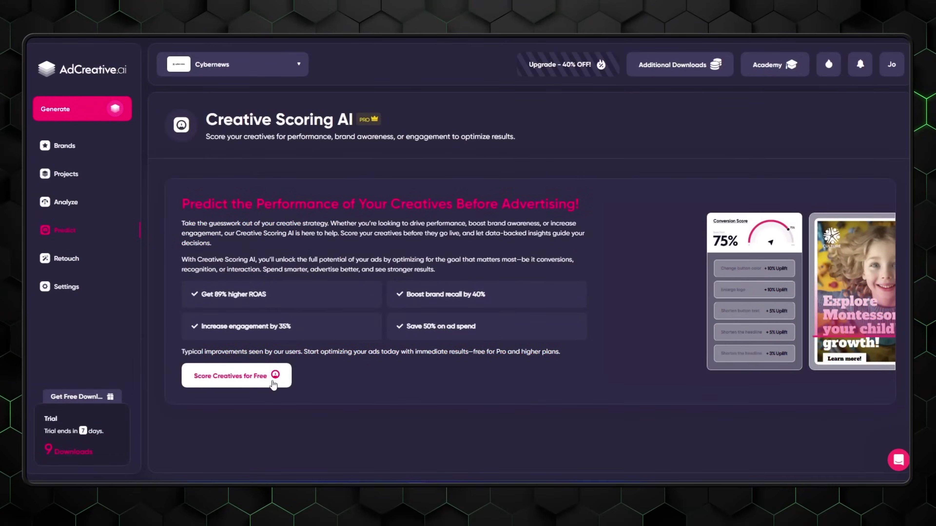
- Start free creative scoring on Creative Scoring AI and advance to the next wizard step
left_click(273, 384)
left_click(539, 346)
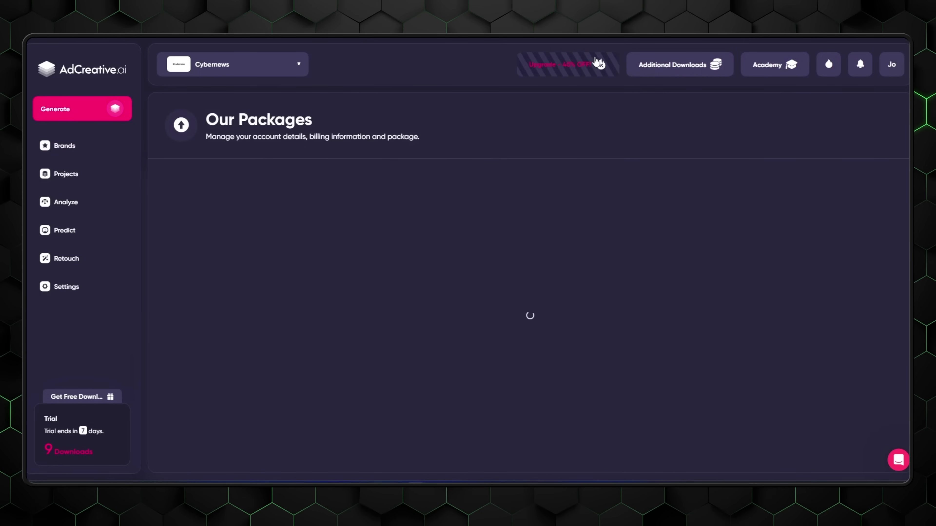
- Scroll down to the $39 Starter and $339 Professional monthly plan cards
scroll(590, 87, "down", 5)
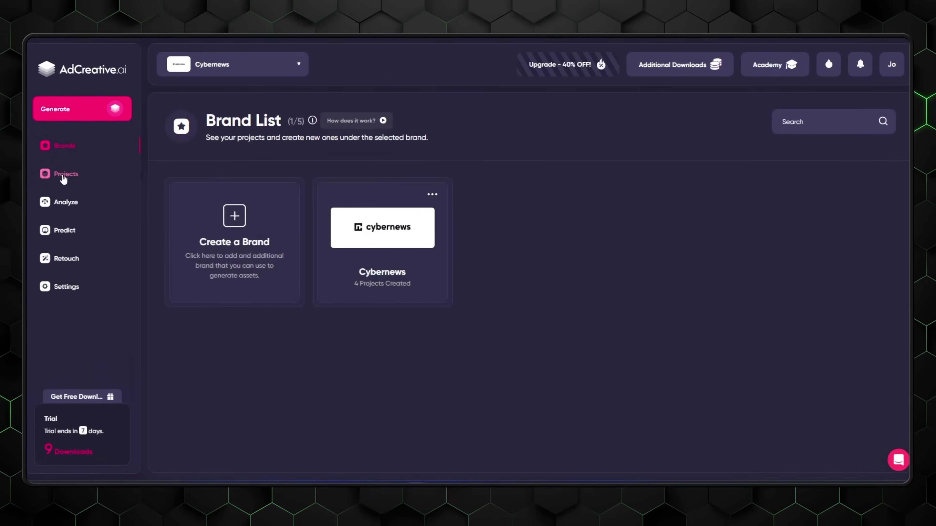
- Visit the Cybernews Projects, Analyze, Predict and Retouch pages from the sidebar
left_click(65, 174)
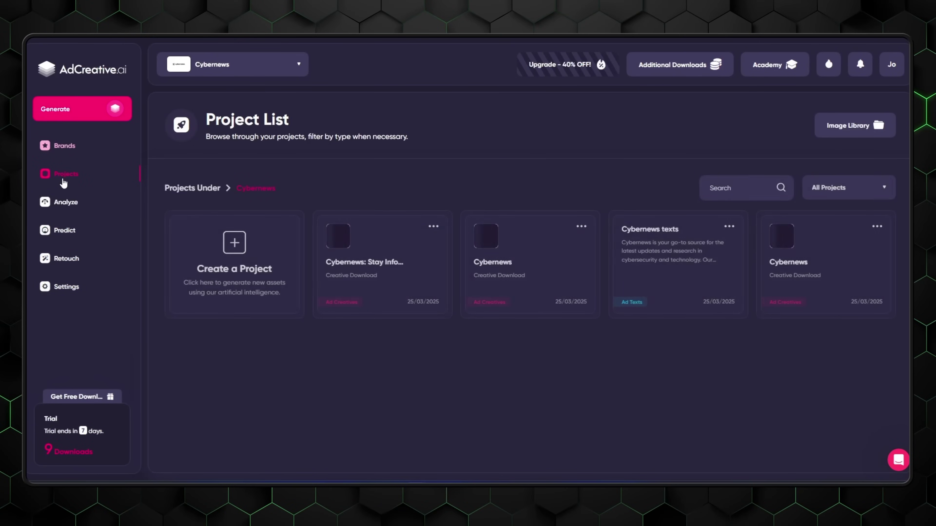
left_click(65, 207)
left_click(66, 231)
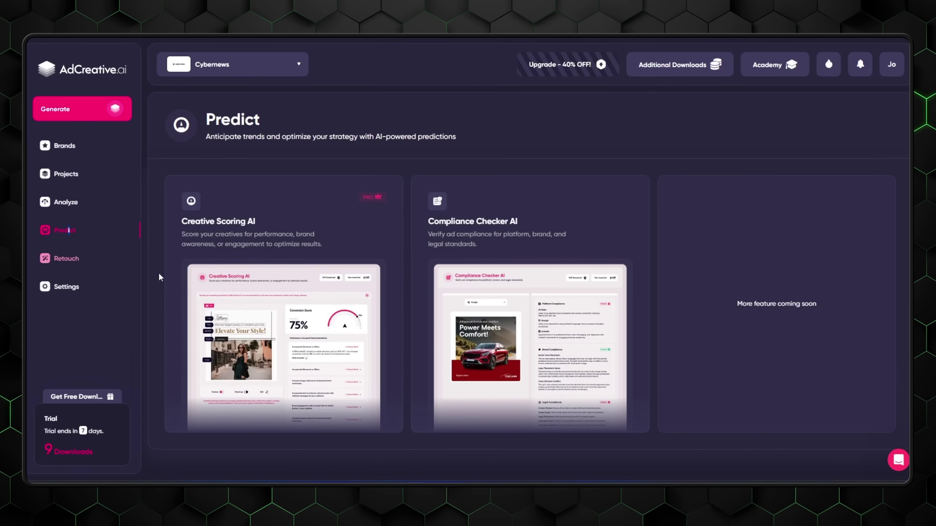
left_click(78, 257)
scroll(359, 299, "down", 2)
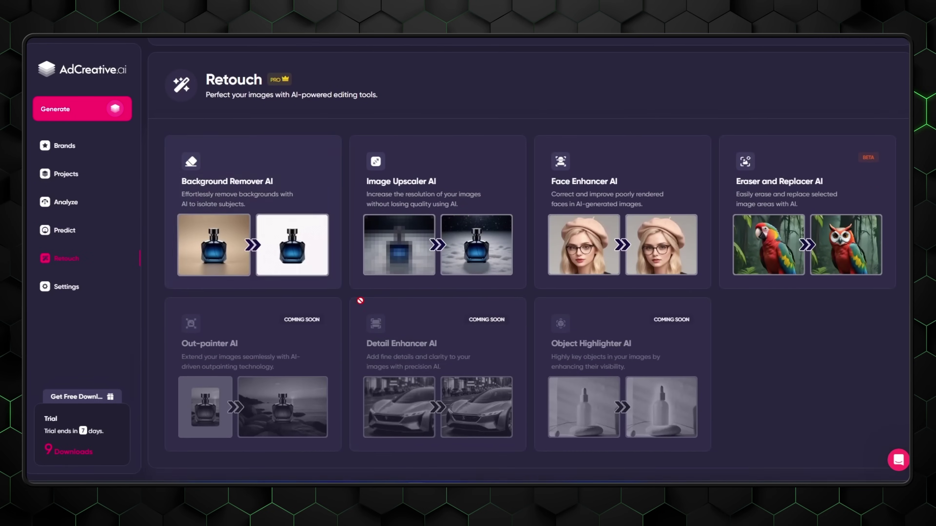
- Open Settings and view its Branding and Team tabs with the 0/30 invite form
left_click(63, 290)
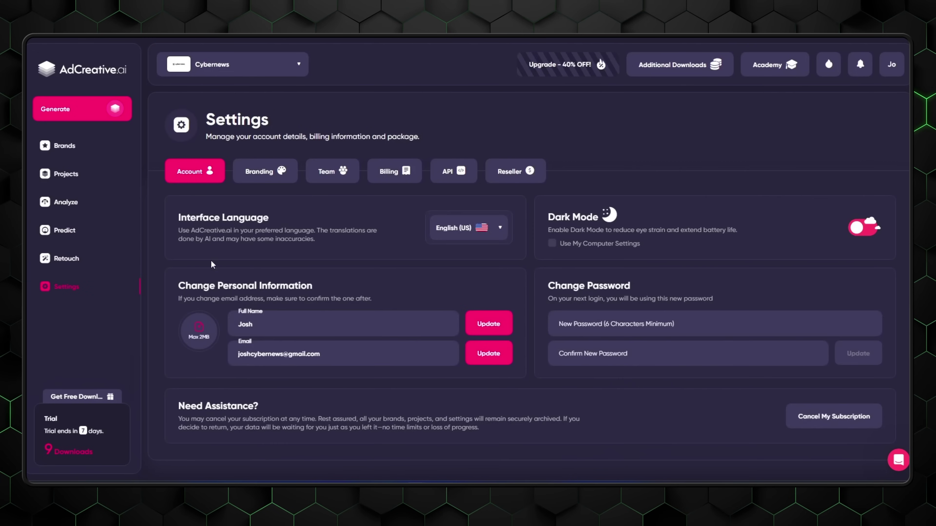
left_click(262, 175)
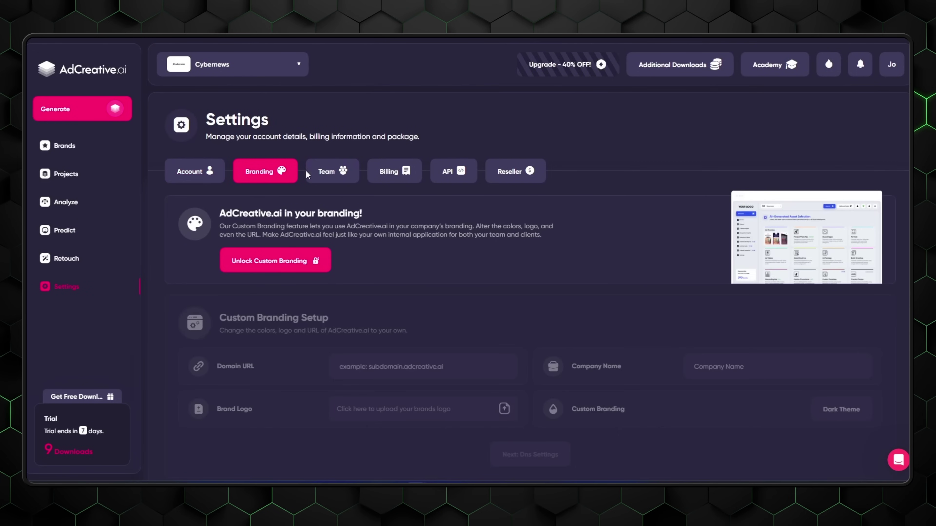
left_click(325, 175)
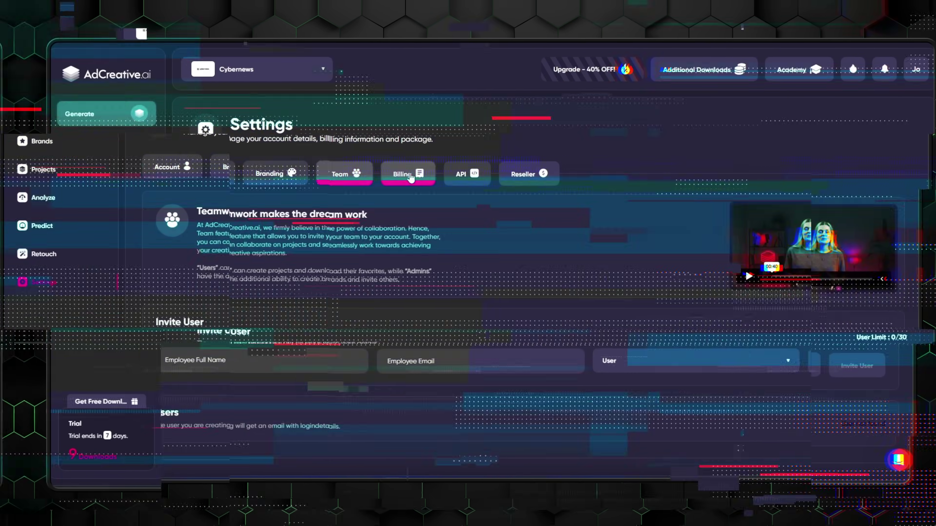